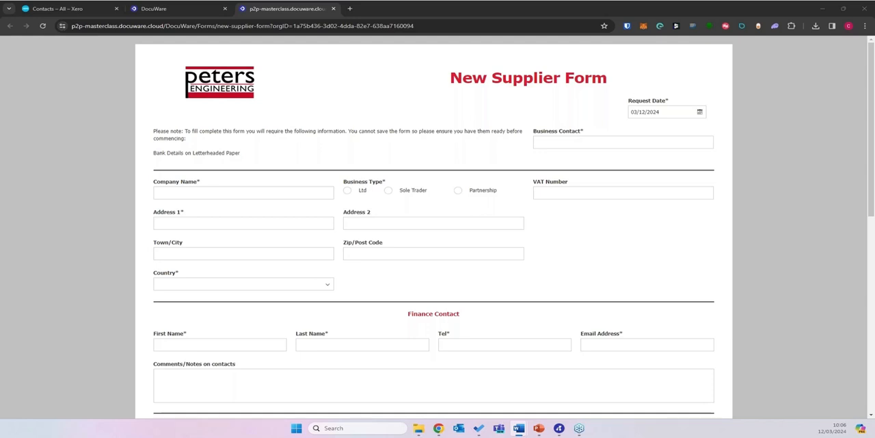
Step: Enter the business contact's full name and set the company name to Internation-Steel in the New Supplier Form
{"action": "left_click", "coordinate": [568, 144]}
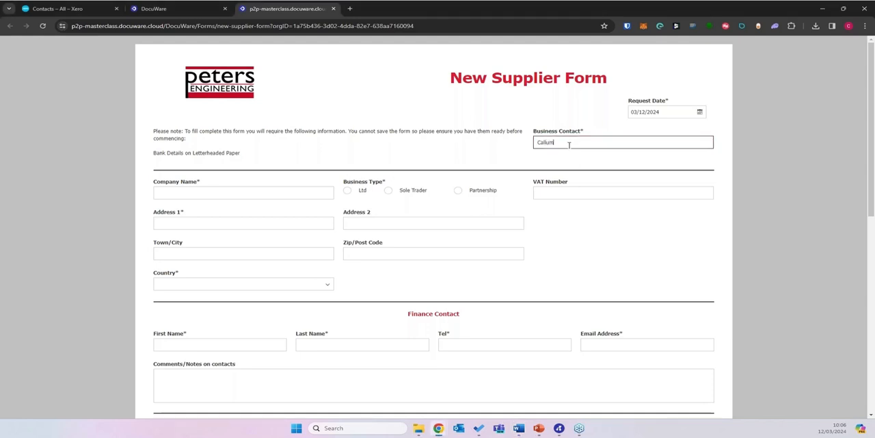
{"action": "key", "text": "Tab"}
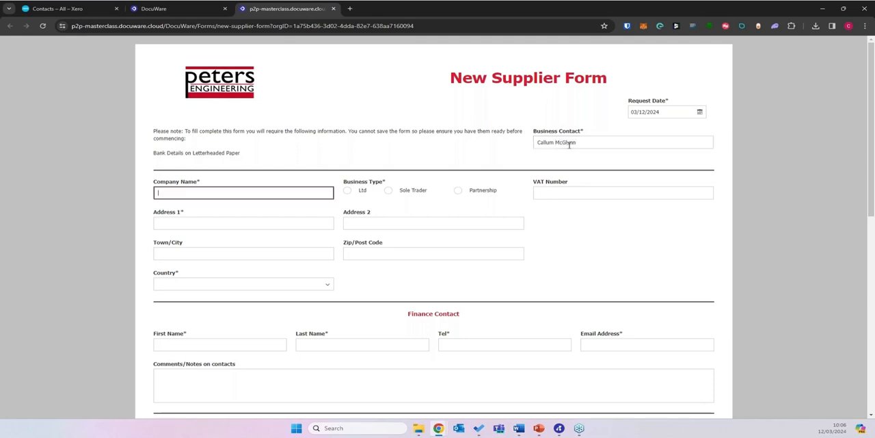
{"action": "type", "text": "Inter"}
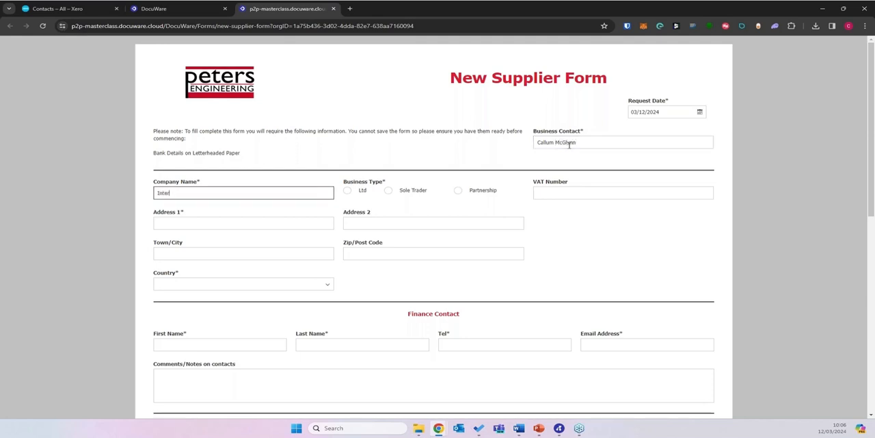
{"action": "type", "text": "nation-Stel"}
{"action": "key", "text": "Tab"}
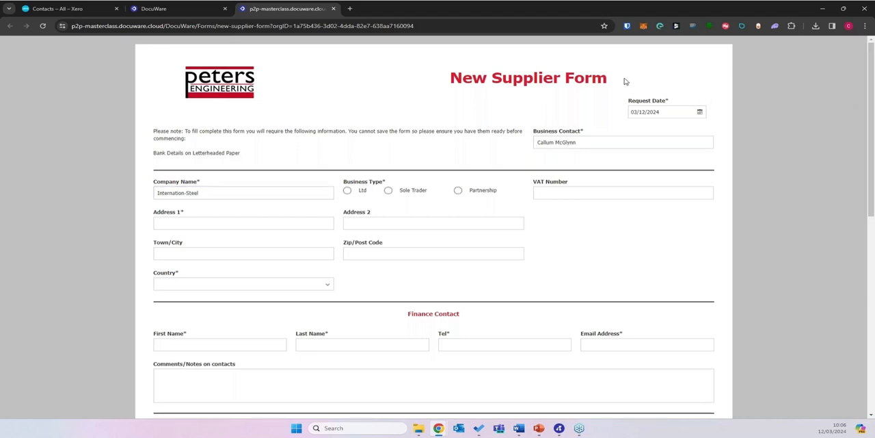
Step: Set the business type to Ltd and enter the company's VAT number
{"action": "left_click", "coordinate": [360, 194]}
{"action": "left_click", "coordinate": [588, 194]}
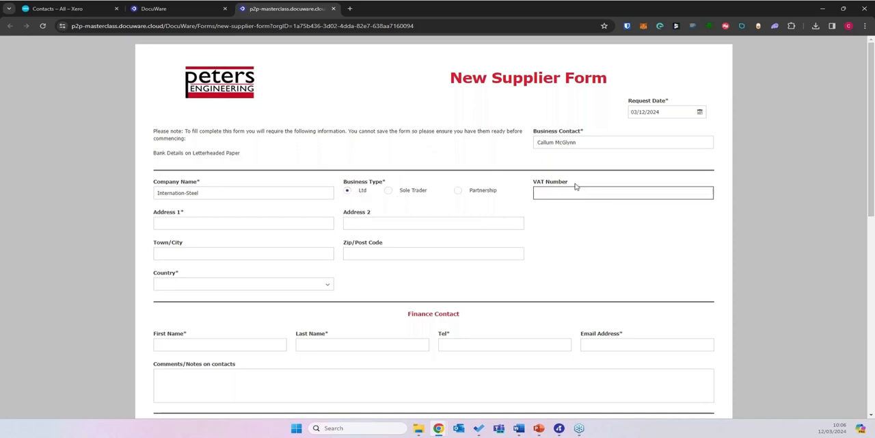
{"action": "type", "text": "VAT1234"}
Step: Enter the supplier's street address in Address 1 and leave Address 2 blank
{"action": "left_click", "coordinate": [219, 223]}
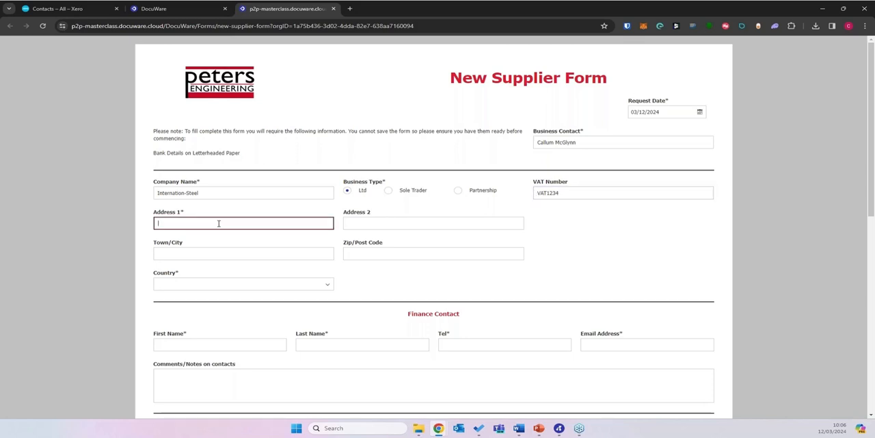
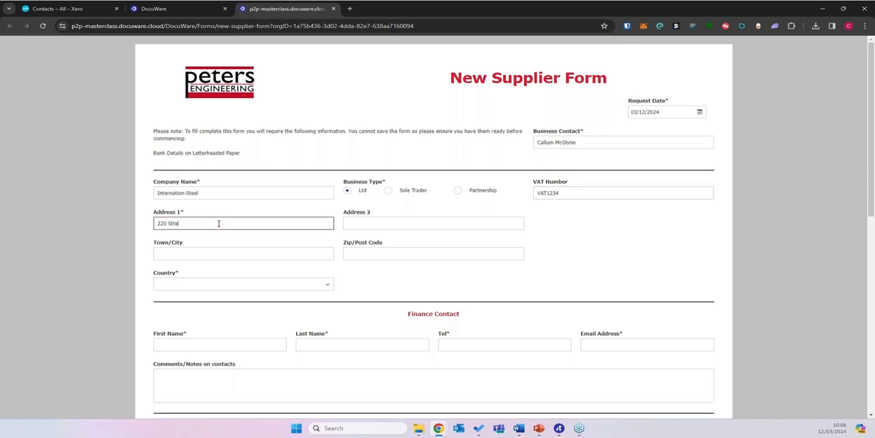
{"action": "key", "text": "Tab"}
{"action": "key", "text": "Tab"}
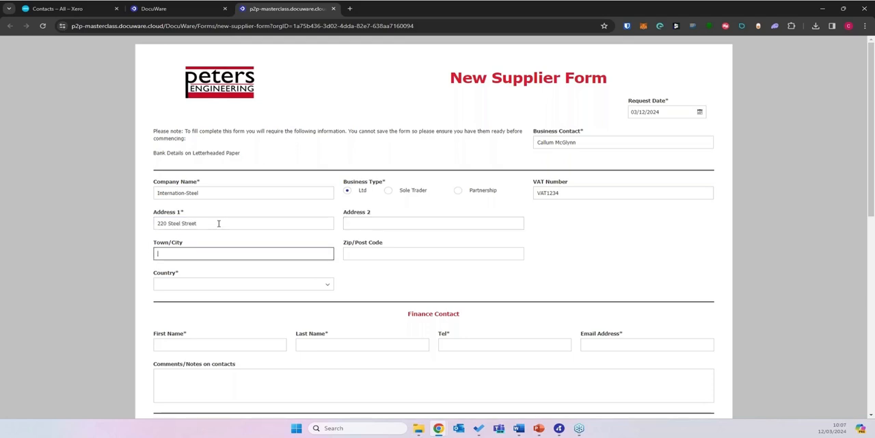
Step: Fill in the supplier's town and post code, and set the country to United Kingdom
{"action": "type", "text": "London"}
{"action": "key", "text": "Tab"}
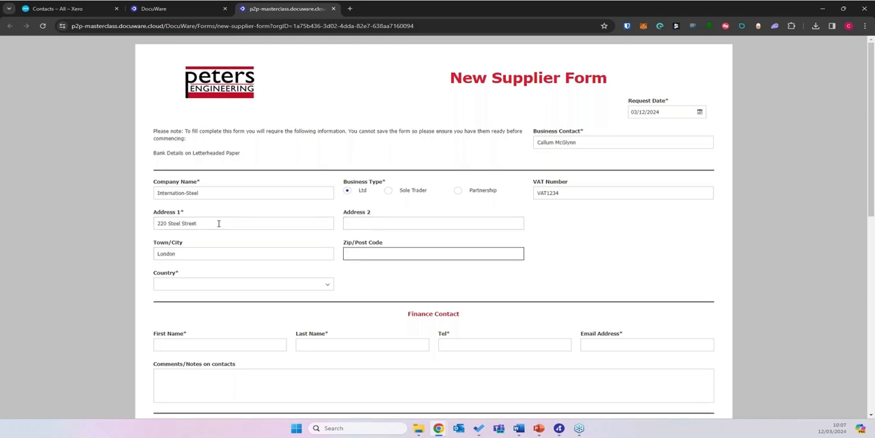
{"action": "type", "text": "NC1 "}
{"action": "type", "text": "2BG"}
{"action": "left_click", "coordinate": [327, 283]}
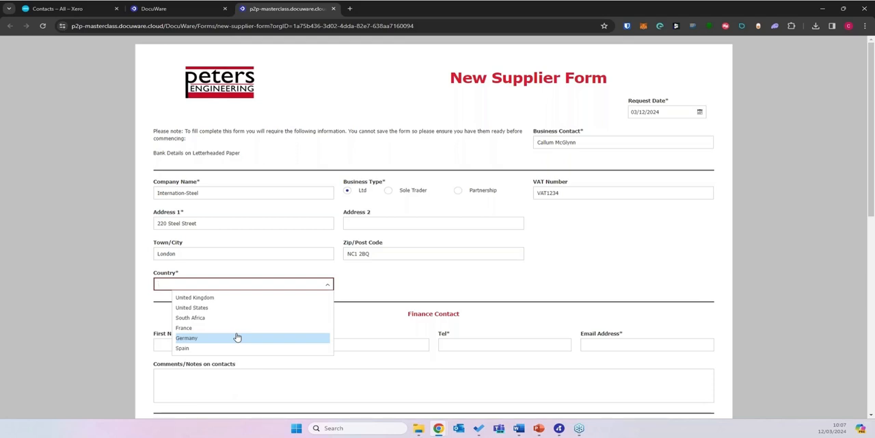
{"action": "left_click", "coordinate": [237, 298]}
Step: Enter the finance contact's first name and last name
{"action": "scroll", "coordinate": [645, 219], "scroll_direction": "down", "scroll_amount": 4}
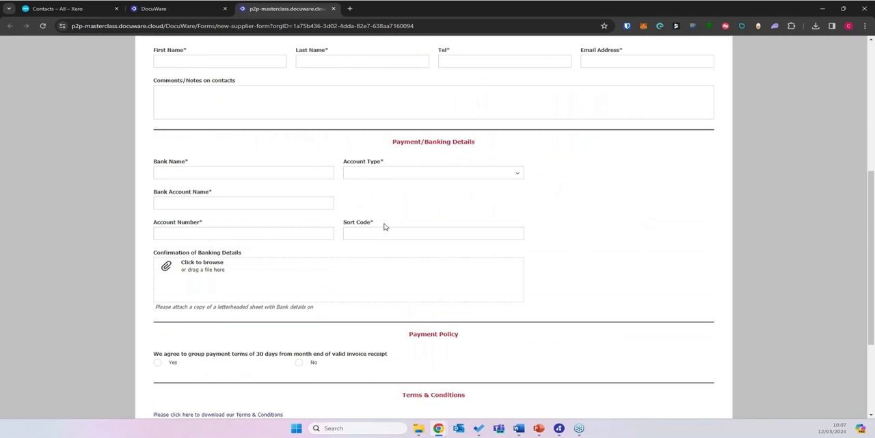
{"action": "scroll", "coordinate": [379, 264], "scroll_direction": "up", "scroll_amount": 1}
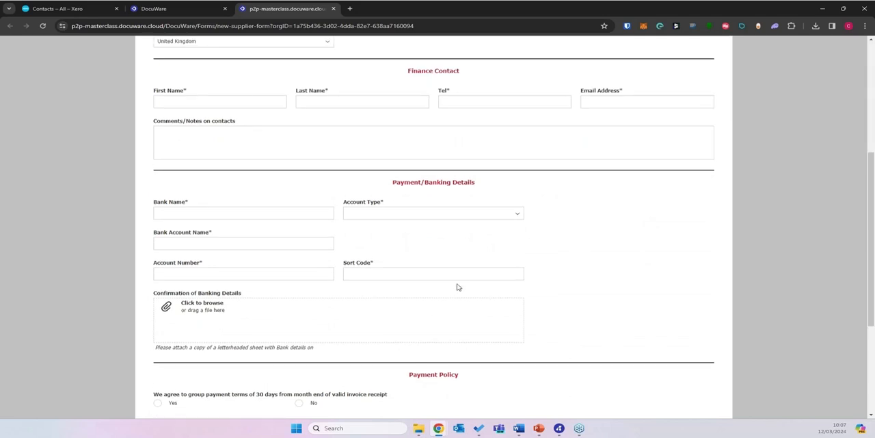
{"action": "scroll", "coordinate": [489, 302], "scroll_direction": "up", "scroll_amount": 2}
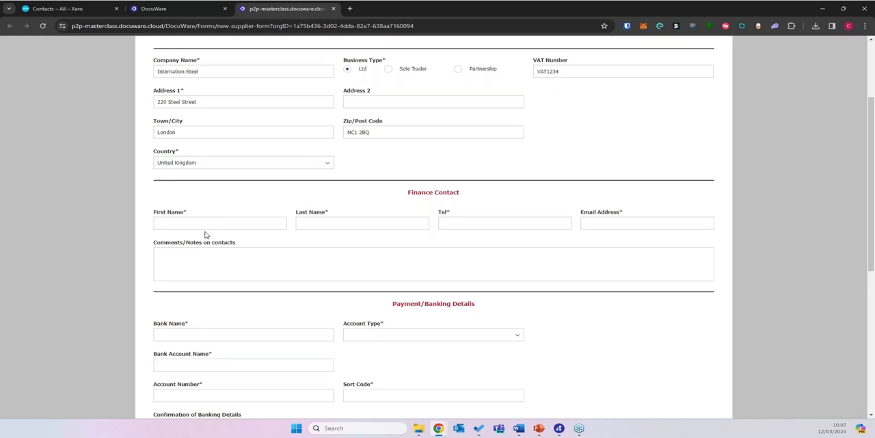
{"action": "left_click", "coordinate": [199, 227]}
{"action": "key", "text": "Tab"}
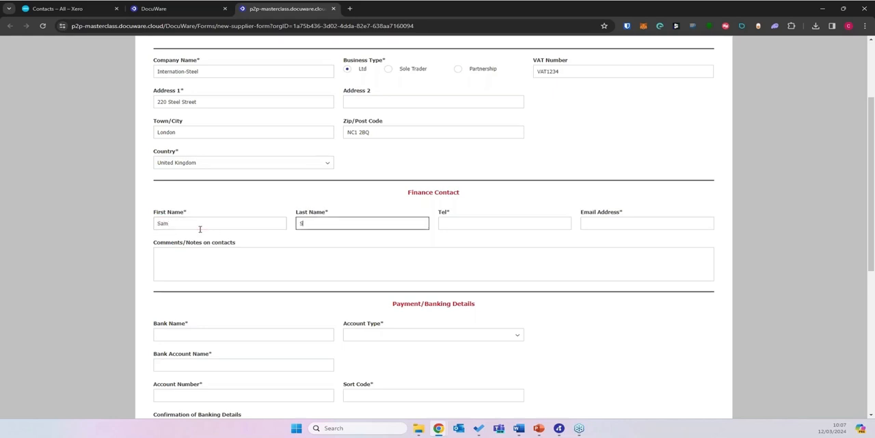
{"action": "key", "text": "Tab"}
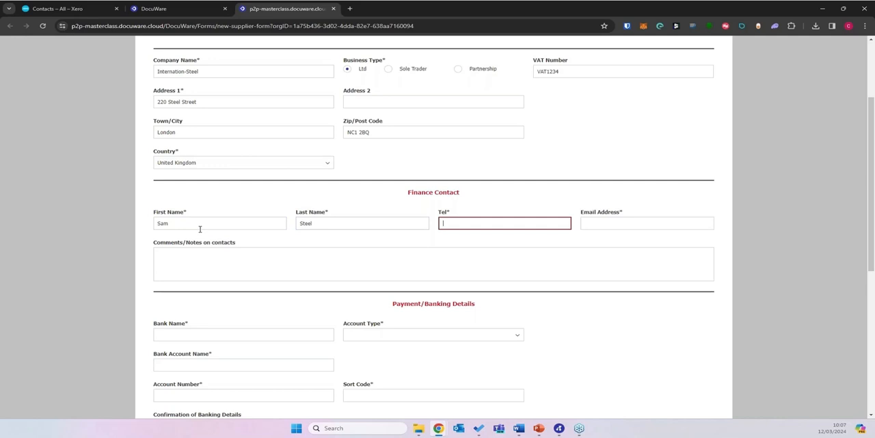
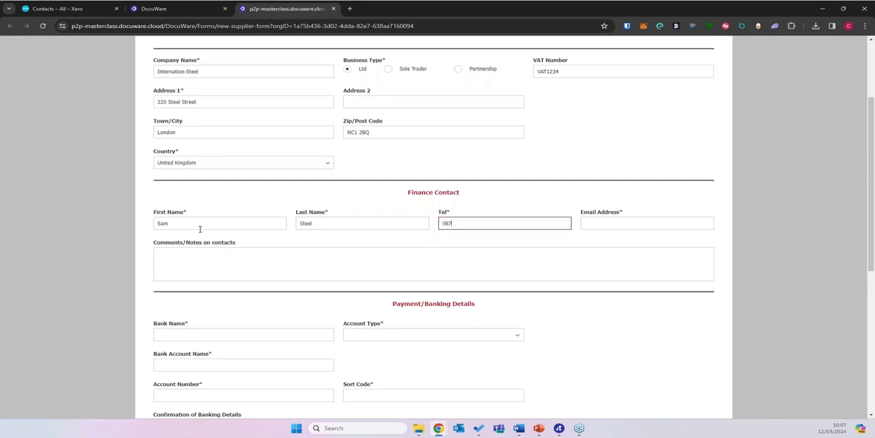
Step: Fill in the finance contact's telephone number and e-mail address
{"action": "key", "text": "Tab"}
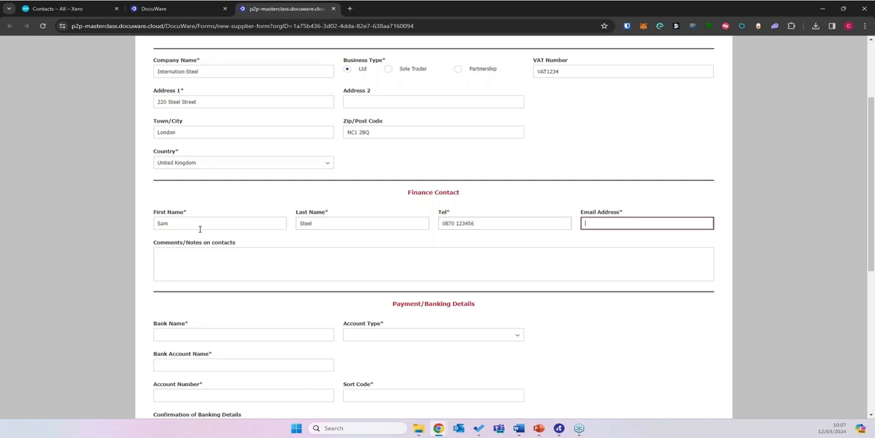
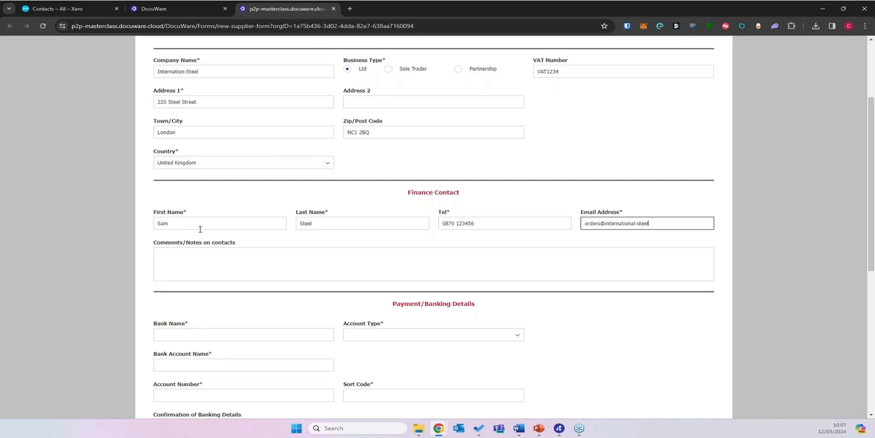
Step: Set the bank name to Halifax and the account type to Current in the payment details
{"action": "scroll", "coordinate": [285, 238], "scroll_direction": "down", "scroll_amount": 2}
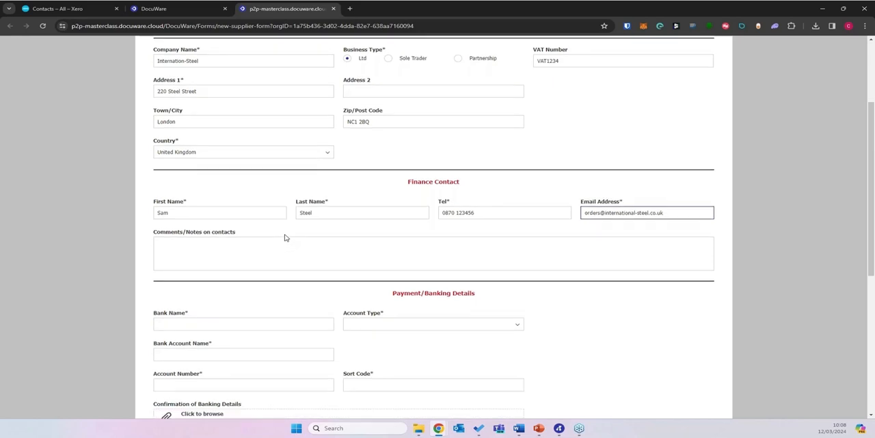
{"action": "left_click", "coordinate": [177, 213]}
{"action": "type", "text": "Hali"}
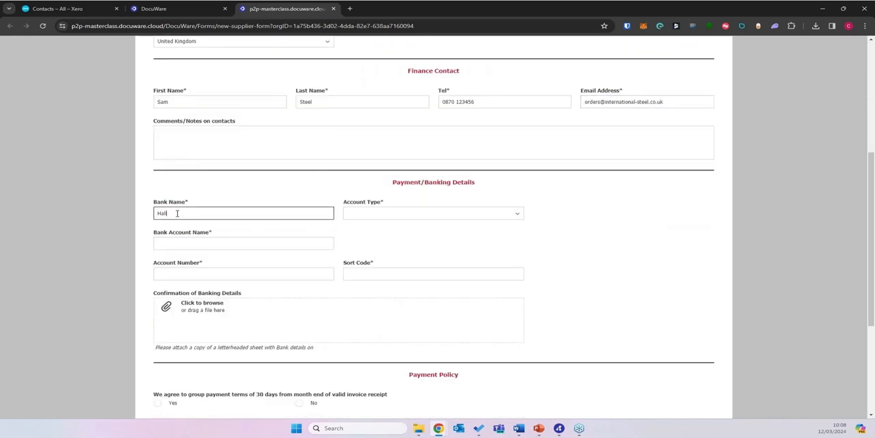
{"action": "type", "text": "fax"}
{"action": "key", "text": "Tab"}
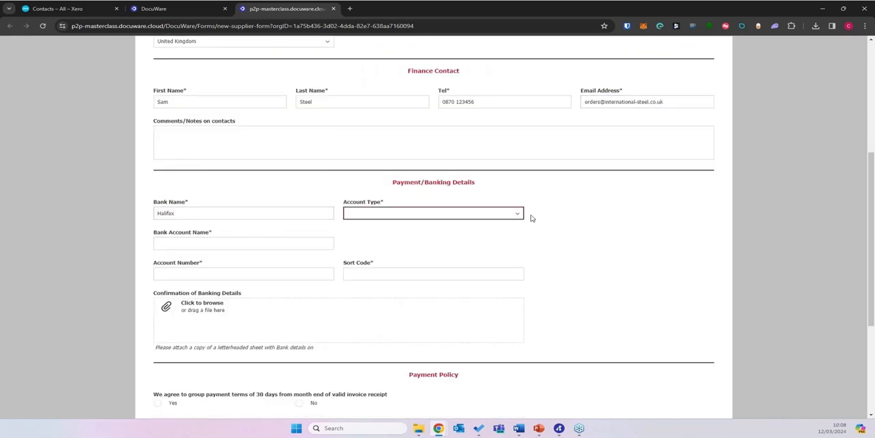
{"action": "left_click", "coordinate": [518, 213]}
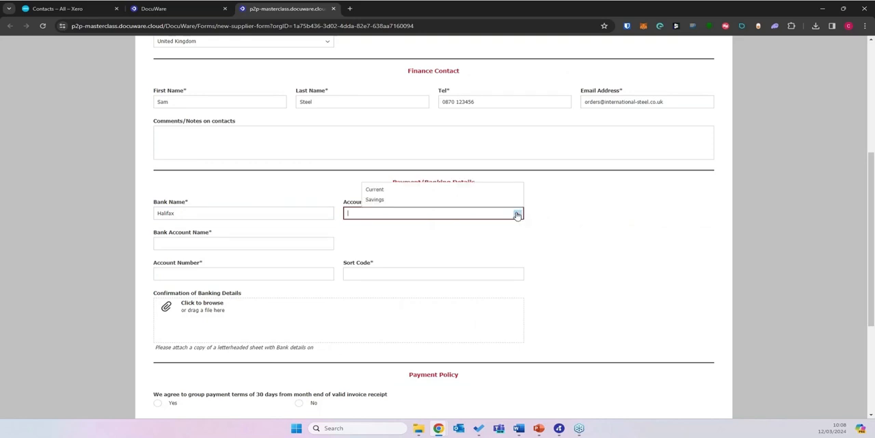
{"action": "left_click", "coordinate": [372, 191]}
Step: Set the bank account name to Int Steel and fill in its account number and sort code
{"action": "left_click", "coordinate": [162, 246]}
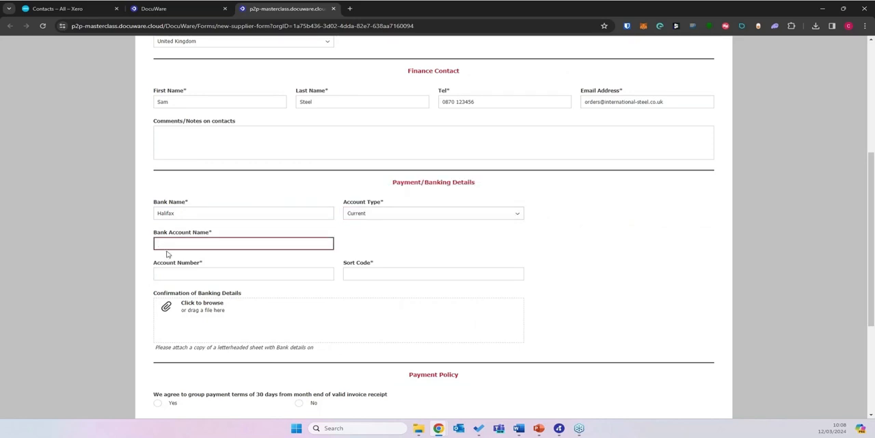
{"action": "type", "text": "Int Steel"}
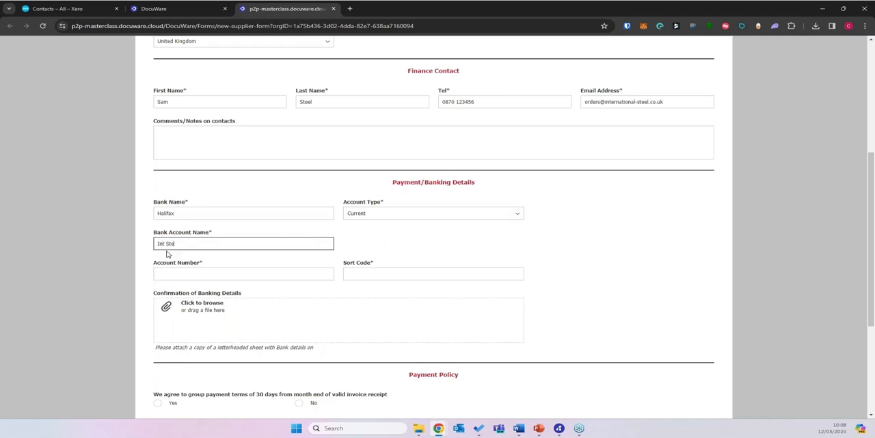
{"action": "key", "text": "Tab"}
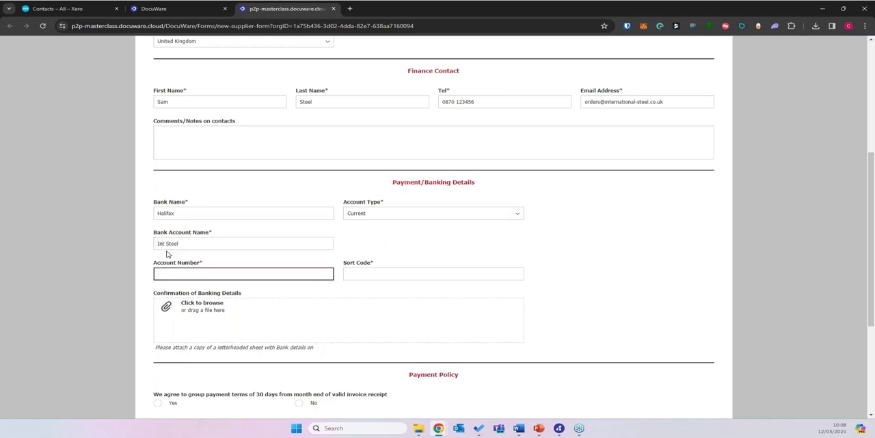
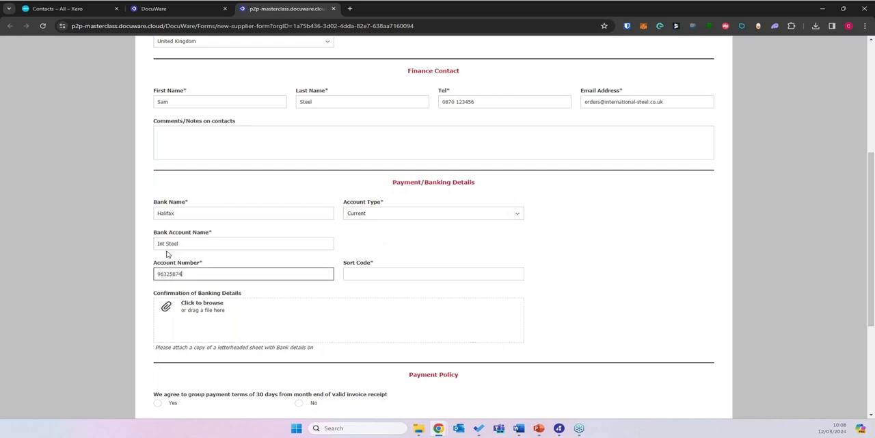
{"action": "key", "text": "Tab"}
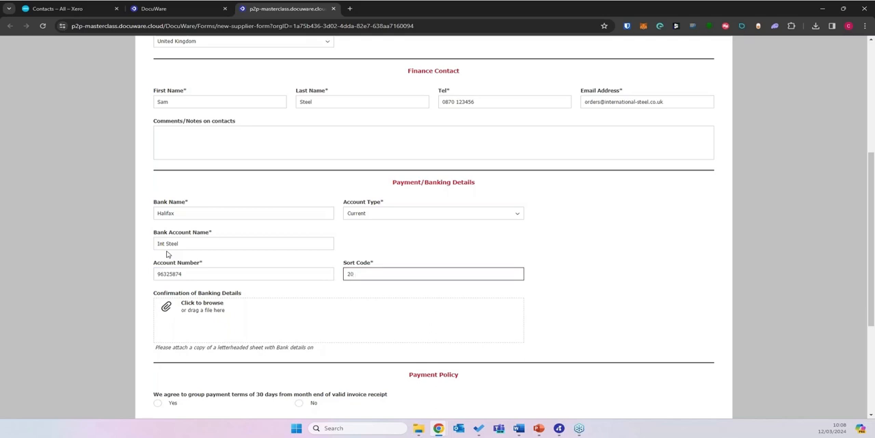
{"action": "left_click", "coordinate": [608, 299]}
Step: Attach the file Invoice_International_Steel_2154-8215-3125.docx as confirmation of the banking details
{"action": "scroll", "coordinate": [610, 258], "scroll_direction": "down", "scroll_amount": 1}
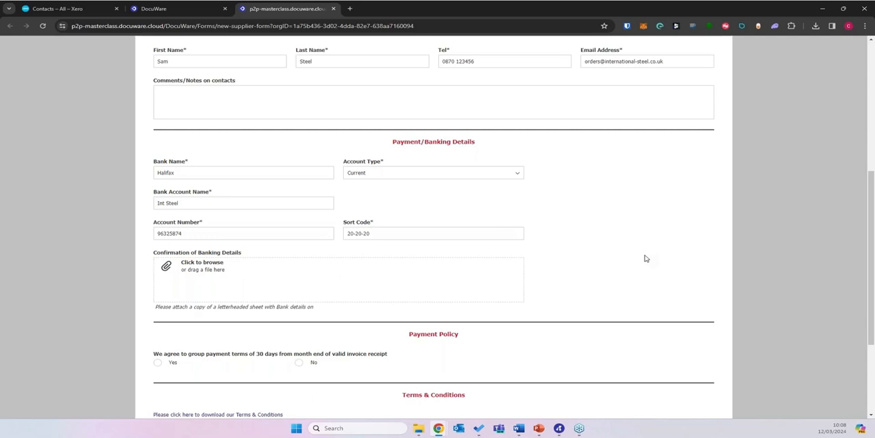
{"action": "left_click", "coordinate": [193, 272]}
{"action": "double_click", "coordinate": [274, 75]}
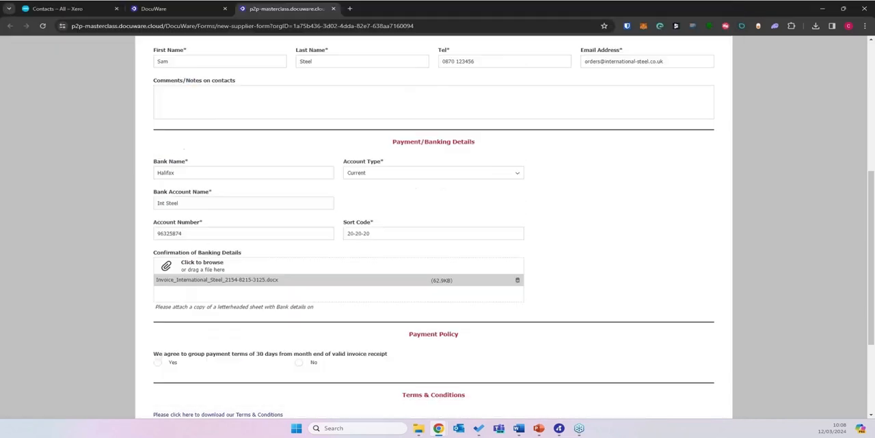
Step: Accept the 30-day payment terms and both the Terms & Conditions and correctness confirmations, and submit the supplier form
{"action": "scroll", "coordinate": [583, 225], "scroll_direction": "down", "scroll_amount": 2}
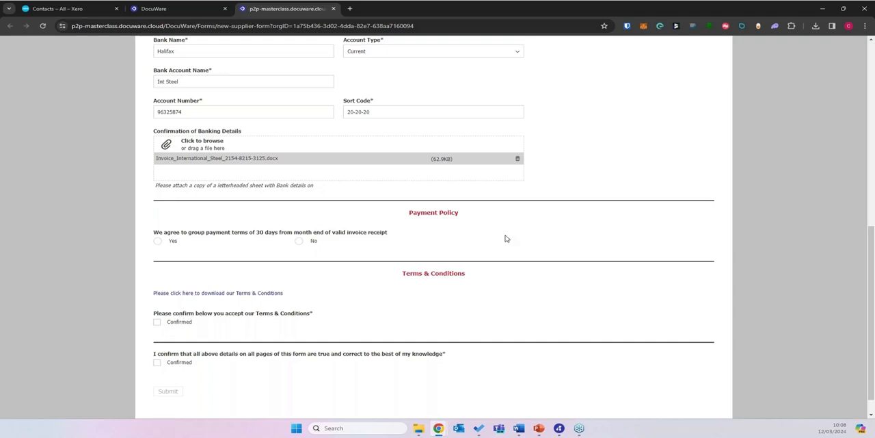
{"action": "left_click", "coordinate": [166, 243]}
{"action": "left_click", "coordinate": [157, 322]}
{"action": "left_click", "coordinate": [155, 362]}
{"action": "scroll", "coordinate": [535, 317], "scroll_direction": "down", "scroll_amount": 1}
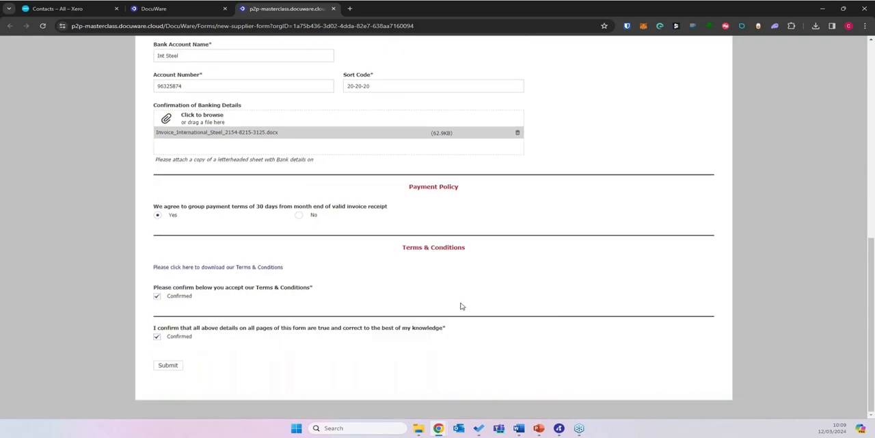
{"action": "left_click", "coordinate": [176, 366]}
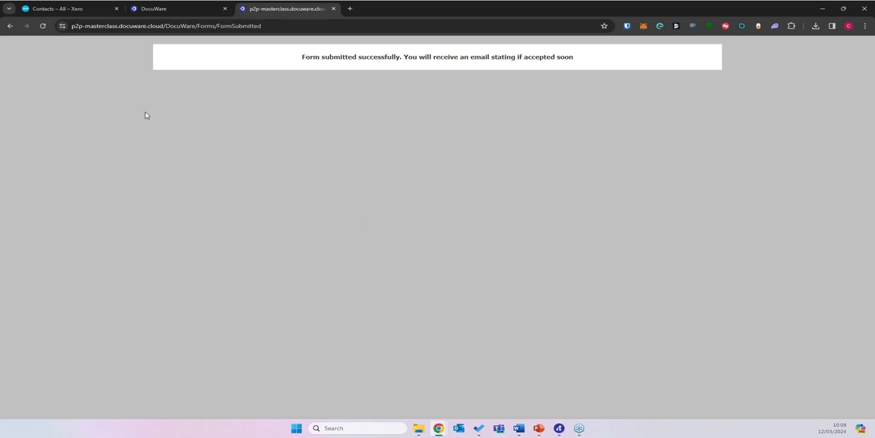
Step: Return to the DocuWare web client and open the received New Supplier Form task
{"action": "left_click", "coordinate": [173, 8]}
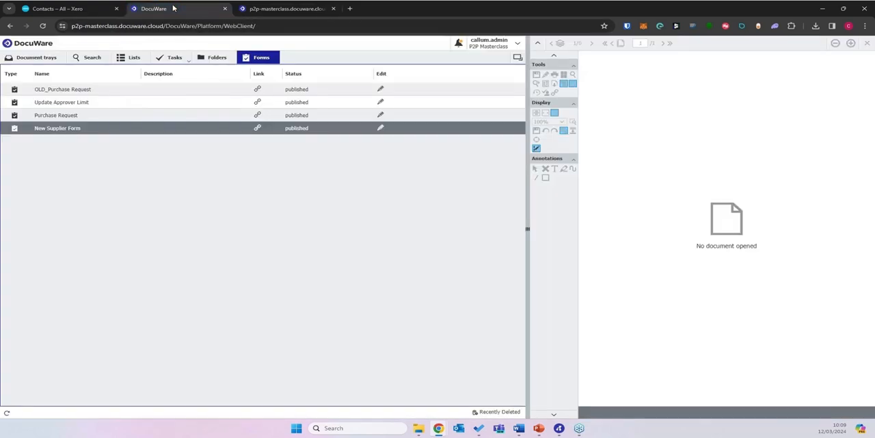
{"action": "left_click", "coordinate": [174, 58]}
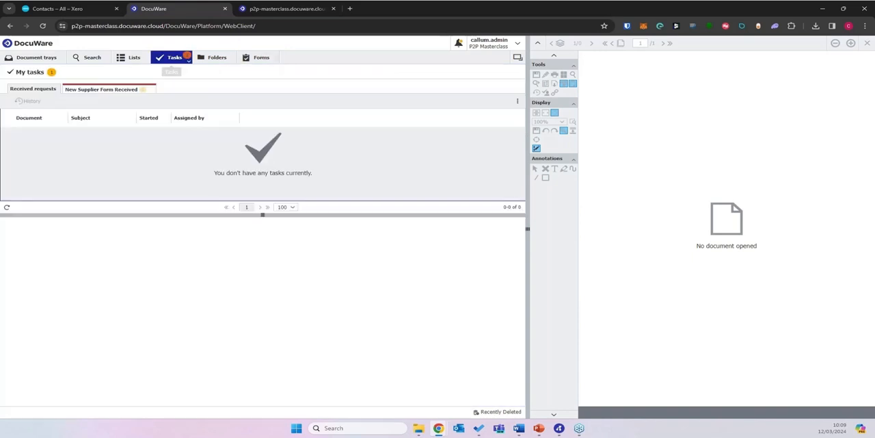
{"action": "left_click", "coordinate": [100, 91]}
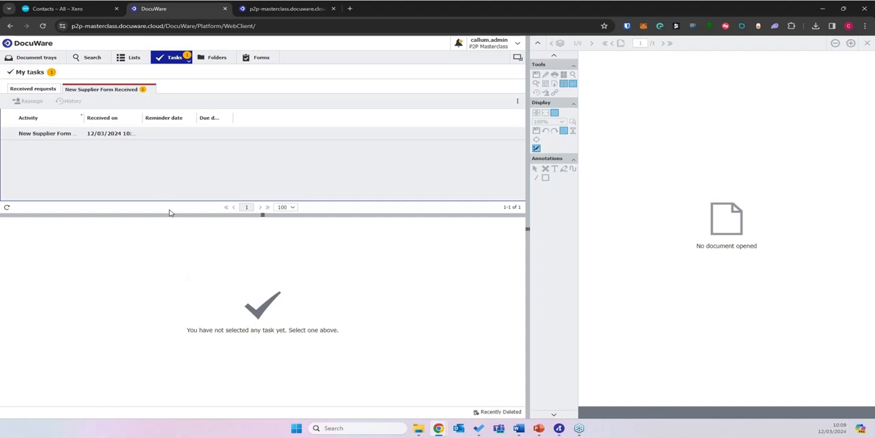
{"action": "left_click", "coordinate": [68, 133]}
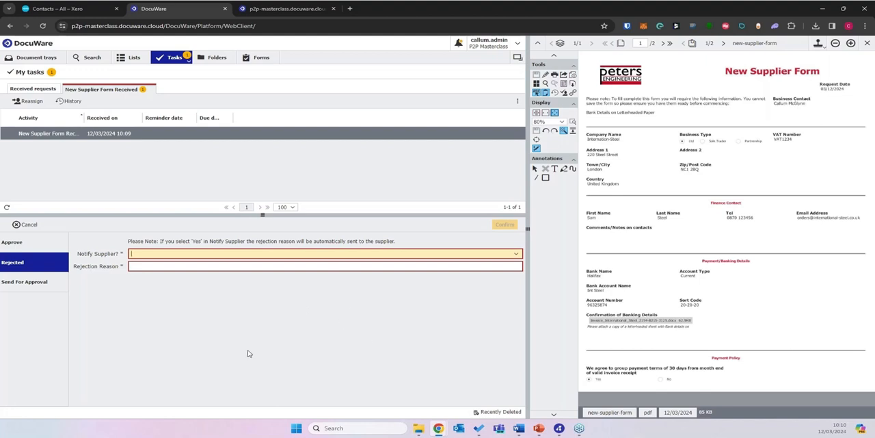
Step: Examine the Send For Approval decision and its list of users who can approve the supplier
{"action": "left_click", "coordinate": [30, 282]}
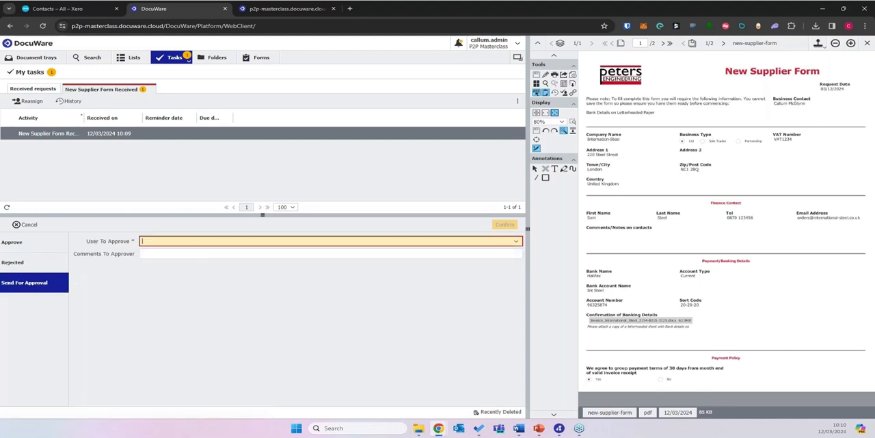
{"action": "left_click", "coordinate": [514, 244]}
{"action": "left_click", "coordinate": [217, 329]}
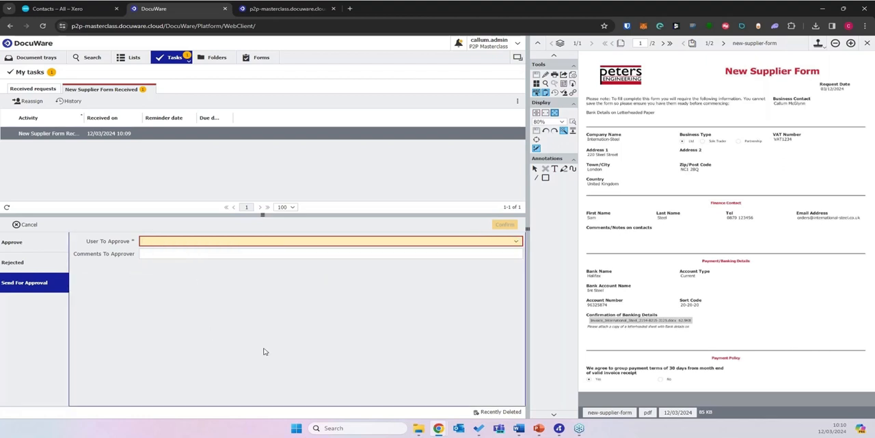
Step: Approve the supplier request with the supplier name corrected to International-Steel
{"action": "left_click", "coordinate": [29, 250]}
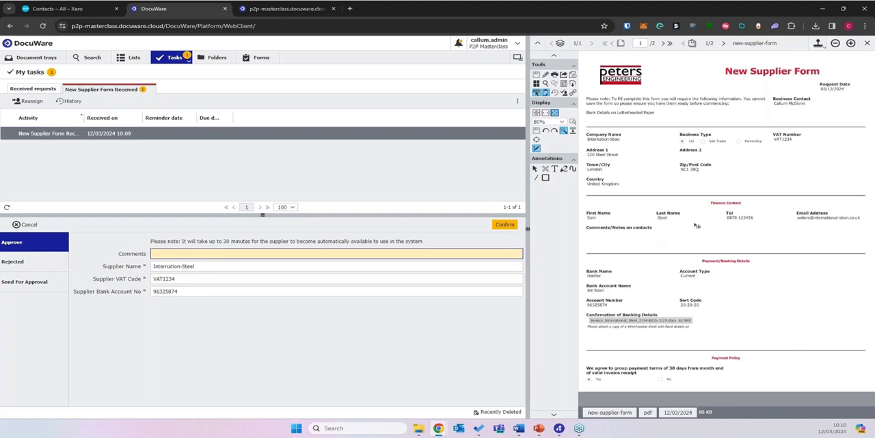
{"action": "left_click", "coordinate": [181, 267]}
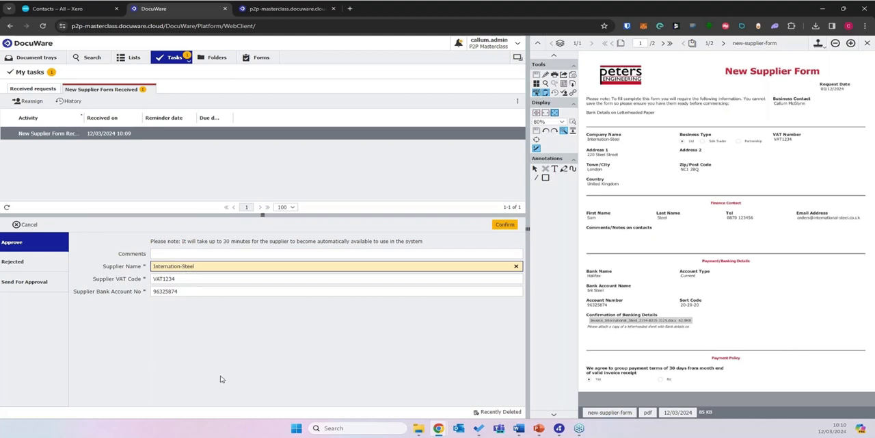
{"action": "type", "text": "al"}
{"action": "left_click", "coordinate": [221, 378]}
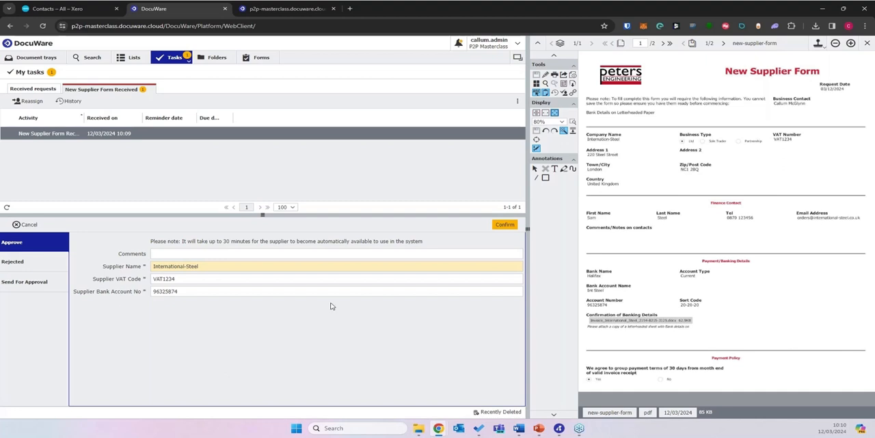
{"action": "left_click", "coordinate": [506, 225]}
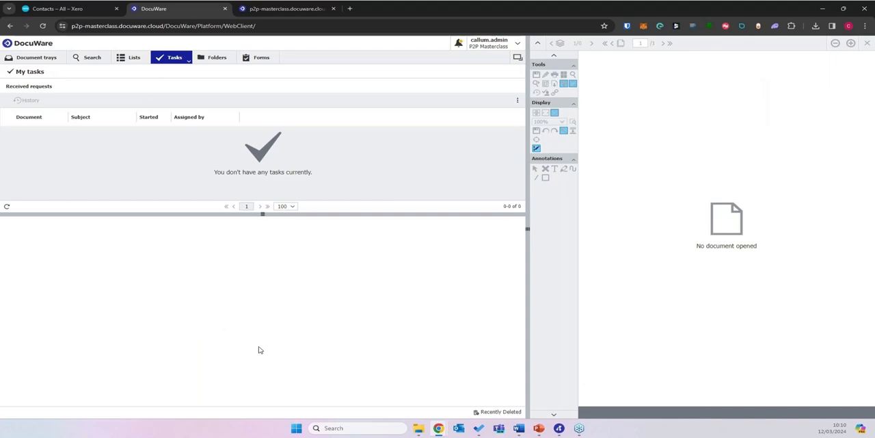
Step: Switch to Xero, find the International-Steel contact by searching for "inter", and view its financial details
{"action": "left_click", "coordinate": [59, 10]}
{"action": "left_click", "coordinate": [263, 149]}
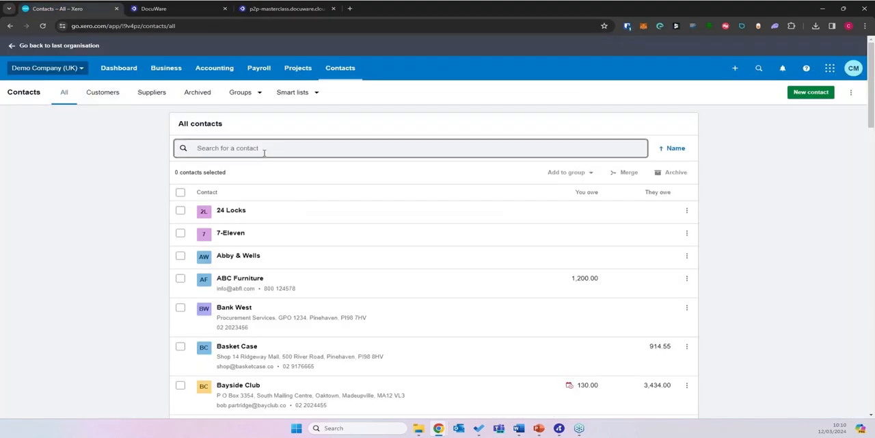
{"action": "type", "text": "inter"}
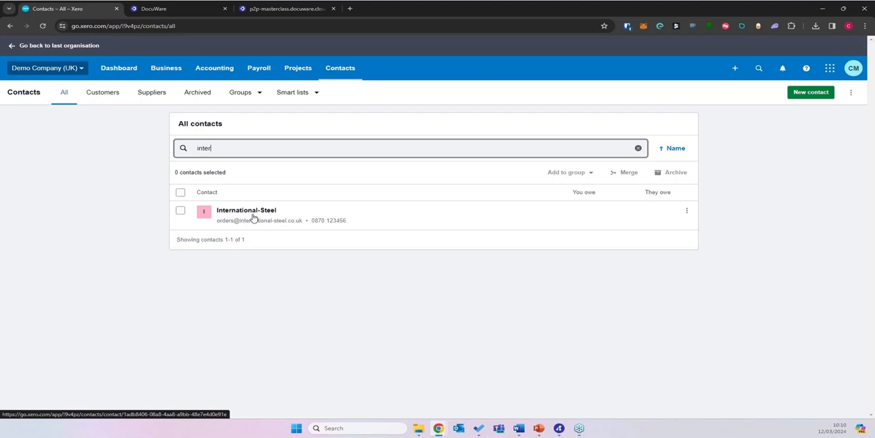
{"action": "left_click", "coordinate": [392, 222]}
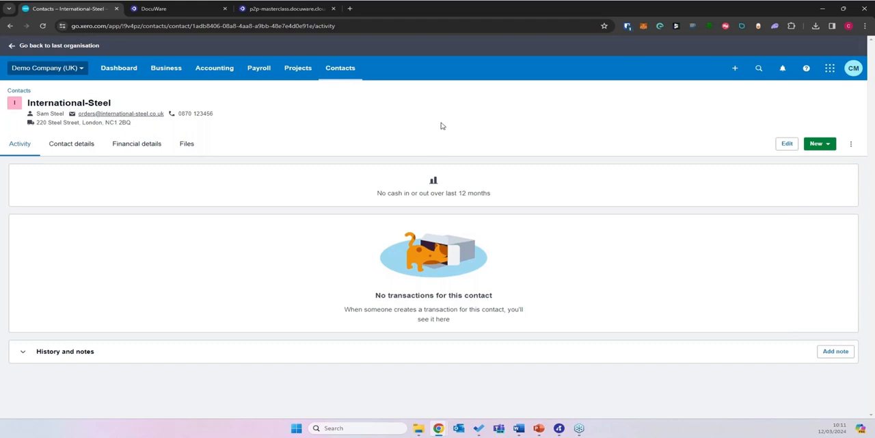
{"action": "left_click", "coordinate": [119, 145]}
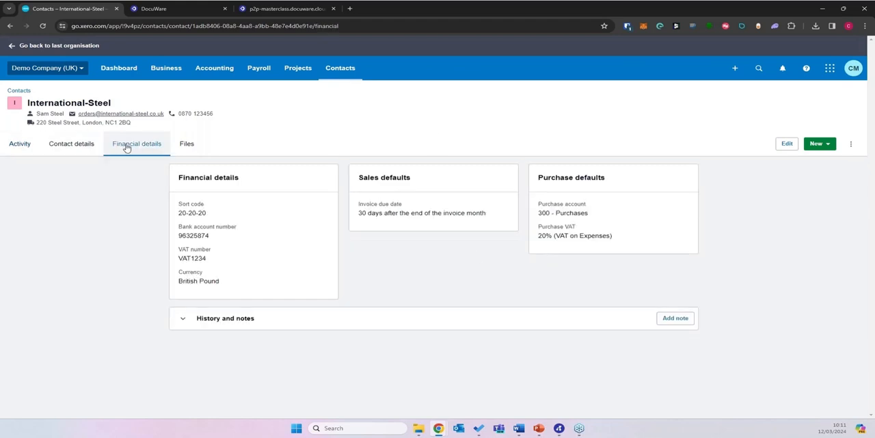